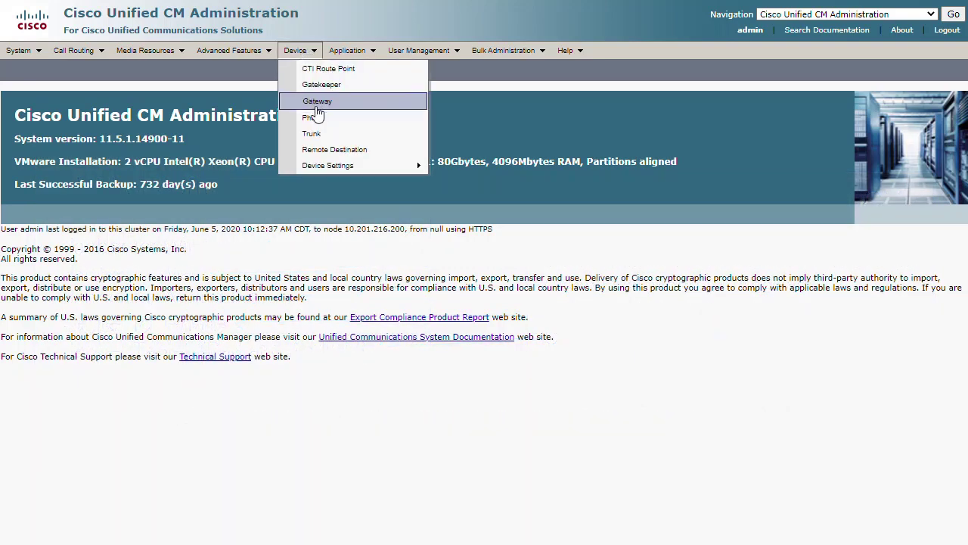
# Step: From Device > Phone, begin adding a new phone and browse the Phone Type model list
pyautogui.click(316, 118)
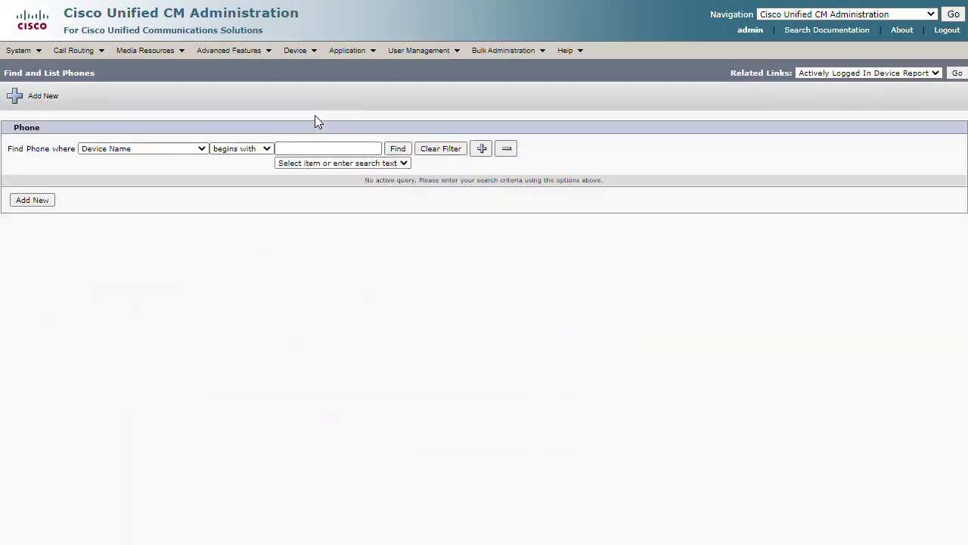
pyautogui.click(40, 203)
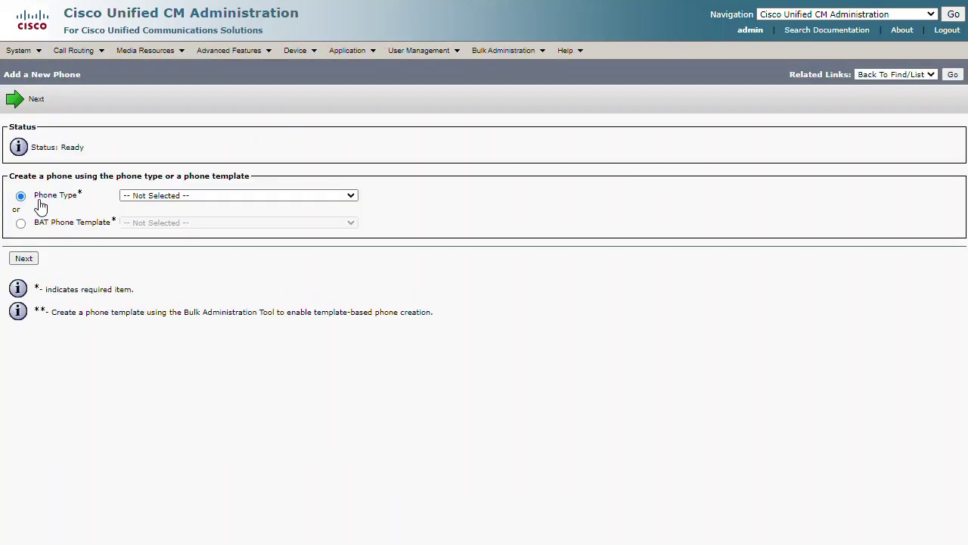
pyautogui.click(355, 198)
pyautogui.moveTo(356, 219)
pyautogui.mouseDown()
pyautogui.moveTo(363, 380)
pyautogui.moveTo(362, 310)
pyautogui.mouseUp()
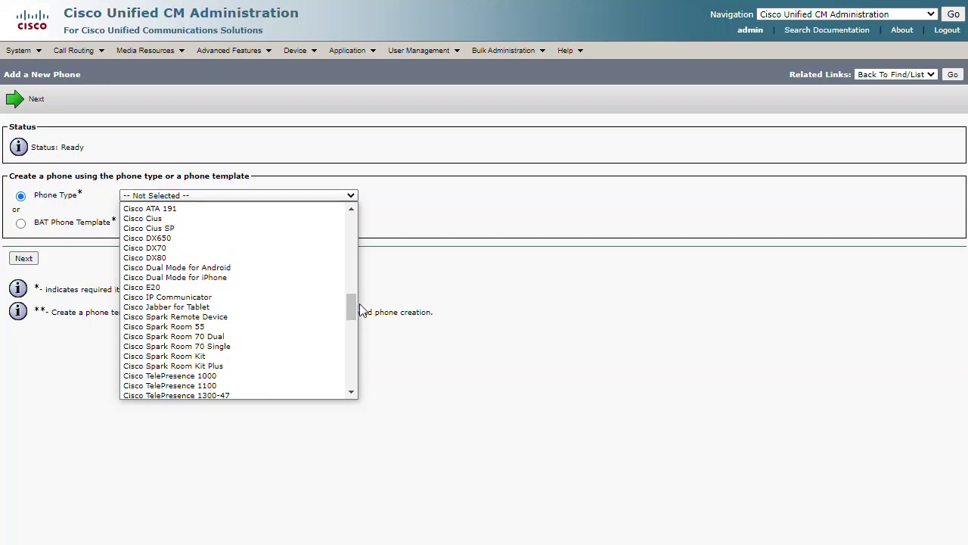
# Step: Pick Cisco Dual Mode for iPhone as the phone type and proceed to its configuration form
pyautogui.click(276, 278)
pyautogui.click(25, 259)
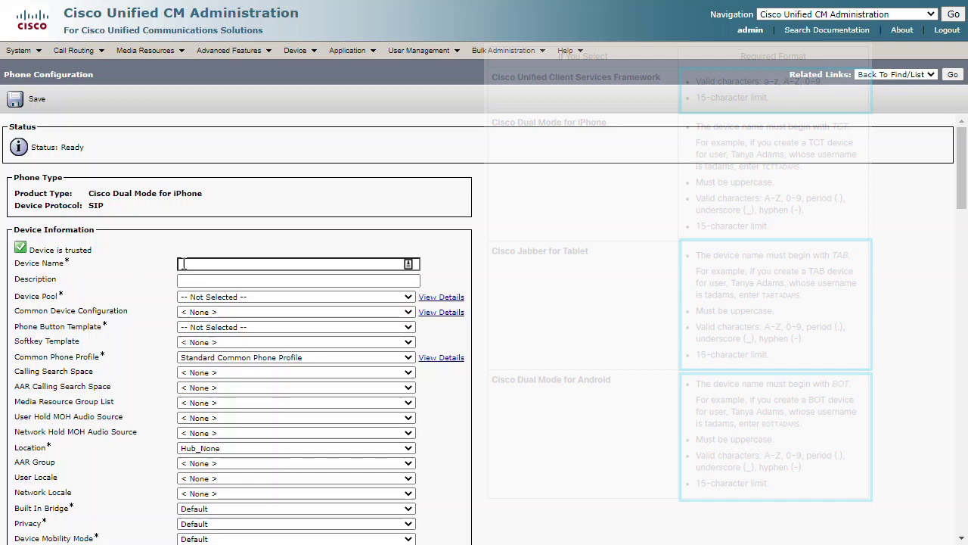
# Step: Name the device TCTJABBER with Default device pool and Standard Dual Mode for iPhone template
pyautogui.click(183, 264)
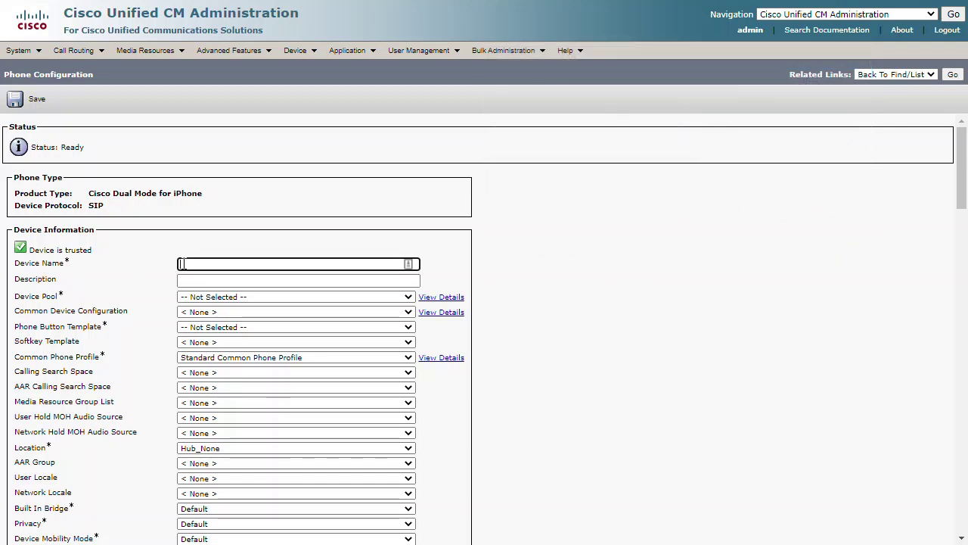
pyautogui.write('TCTJABBER')
pyautogui.click(274, 297)
pyautogui.click(303, 316)
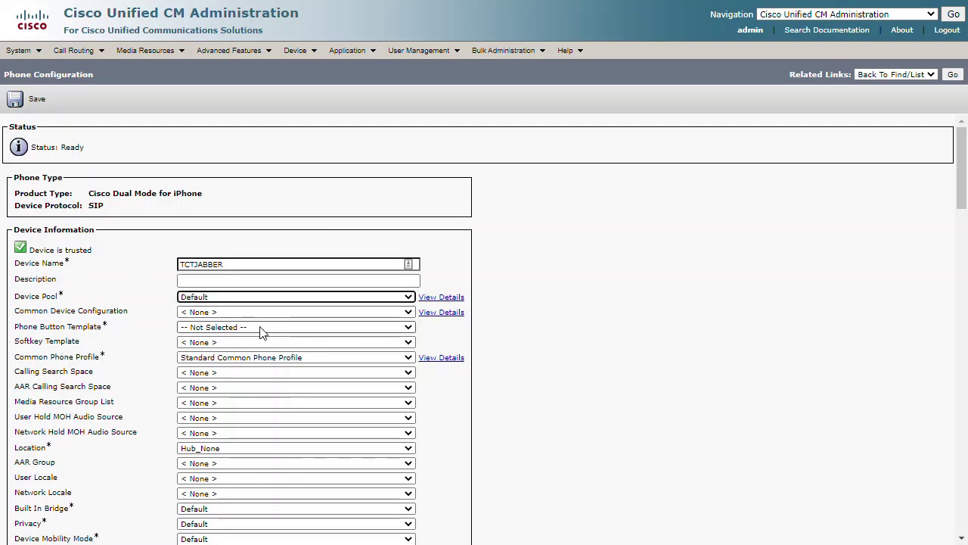
pyautogui.click(261, 332)
pyautogui.click(259, 349)
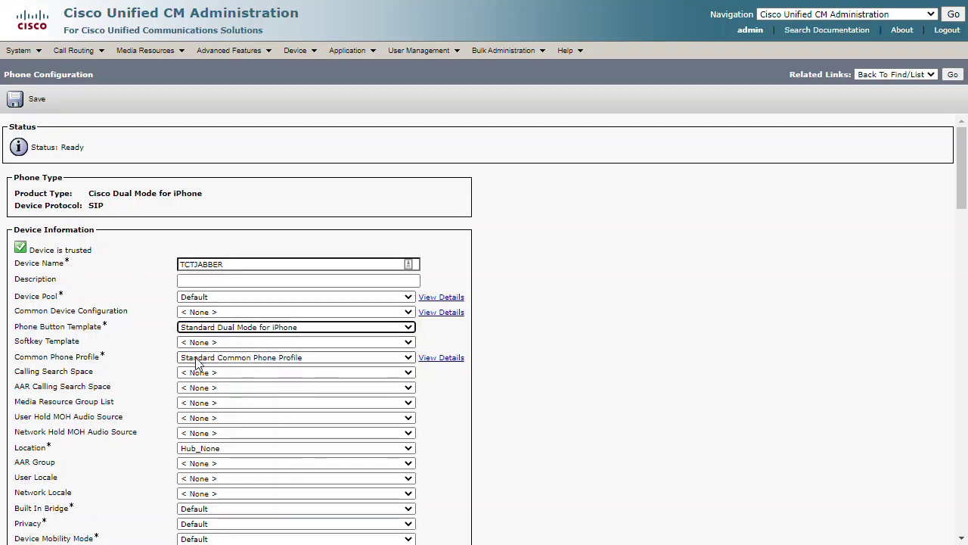
# Step: Set the phone's owner user and the Dual Mode for iPhone non-secure SIP security profile
pyautogui.scroll(-2, 255, 494)
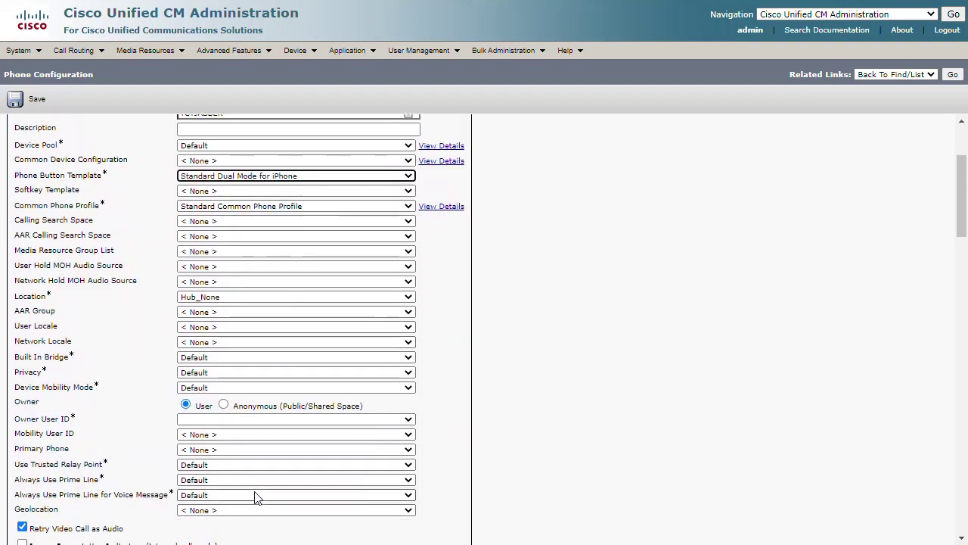
pyautogui.click(213, 419)
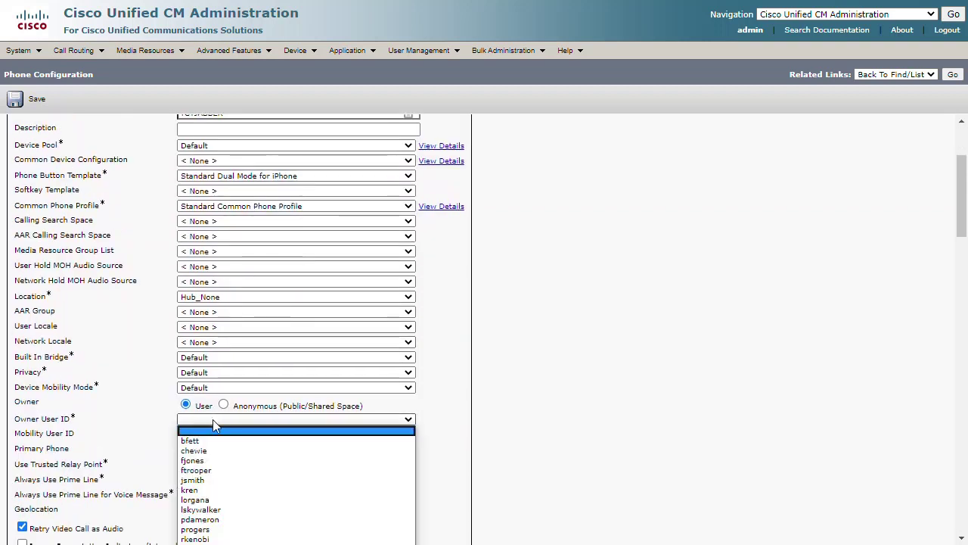
pyautogui.click(219, 529)
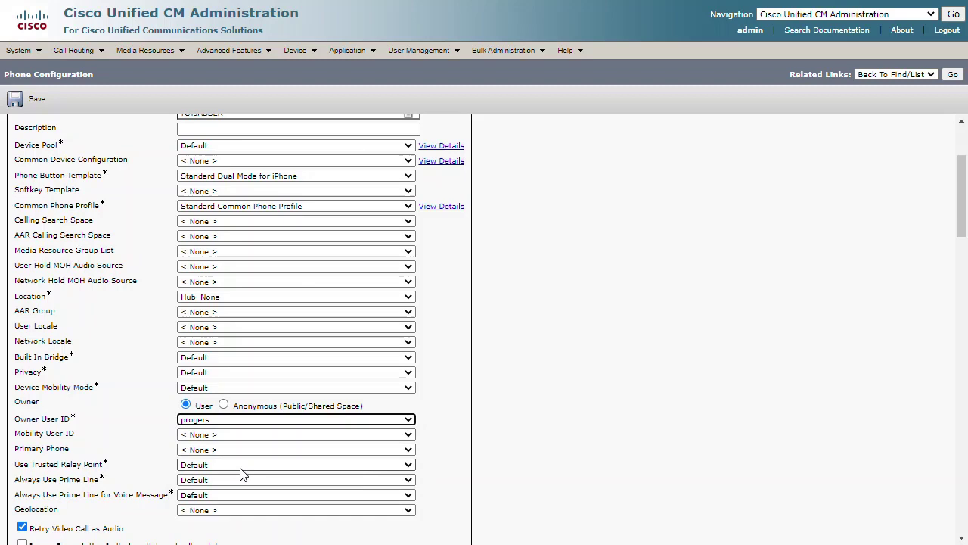
pyautogui.scroll(-3, 253, 493)
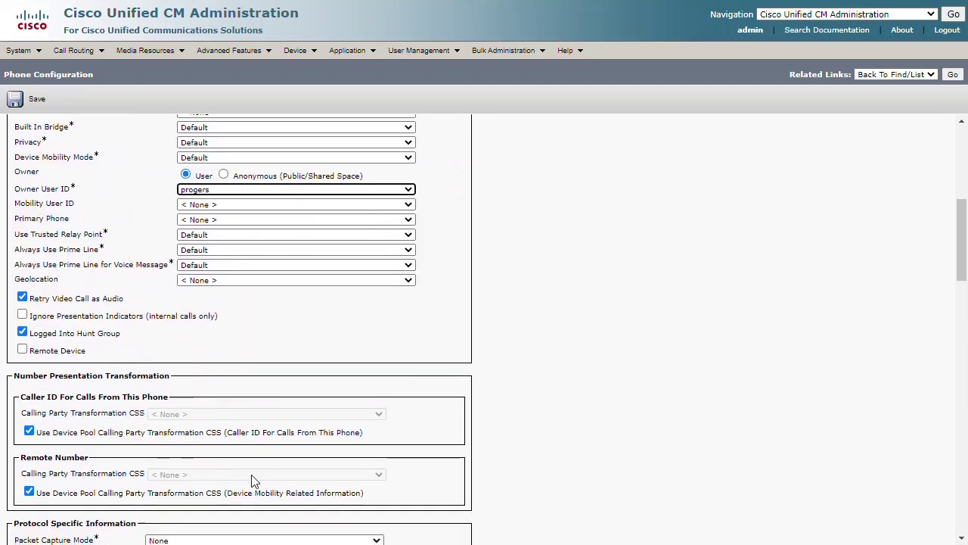
pyautogui.scroll(-2, 252, 482)
pyautogui.scroll(-1, 253, 424)
pyautogui.click(187, 380)
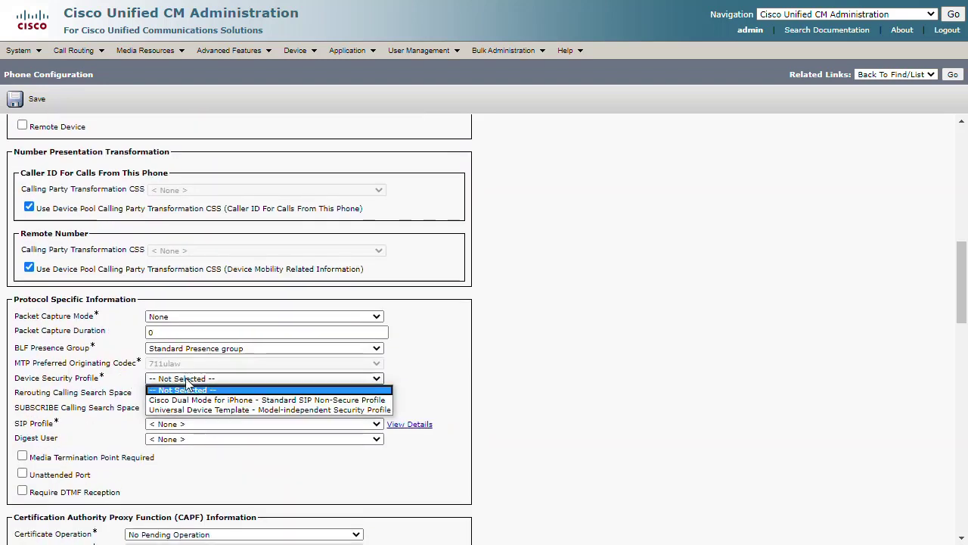
pyautogui.click(166, 399)
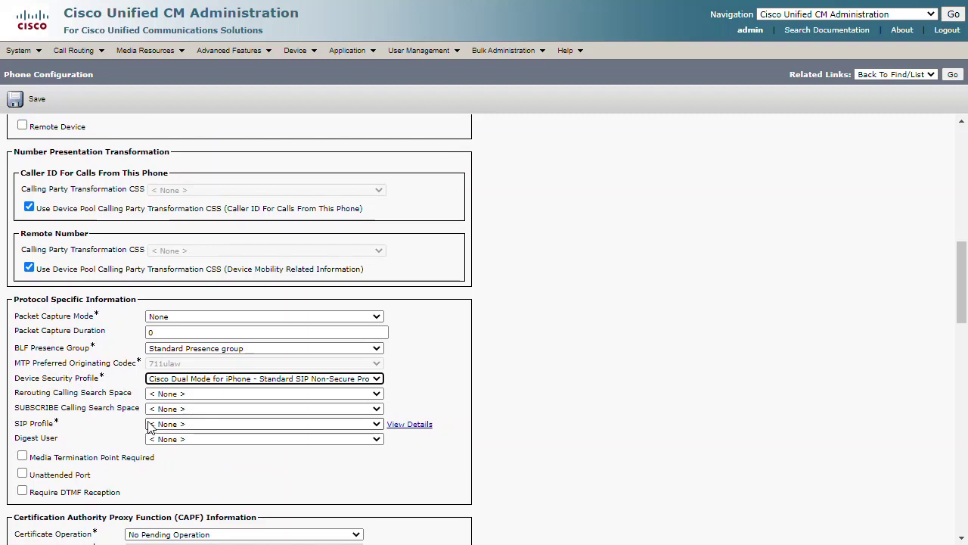
# Step: Select Standard SIP Profile and review its details window
pyautogui.click(174, 426)
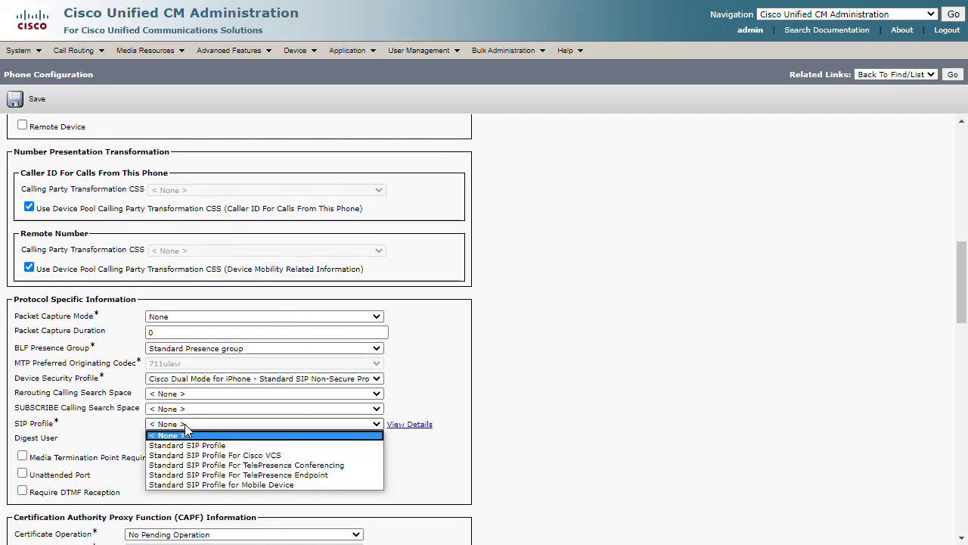
pyautogui.click(244, 446)
pyautogui.click(410, 425)
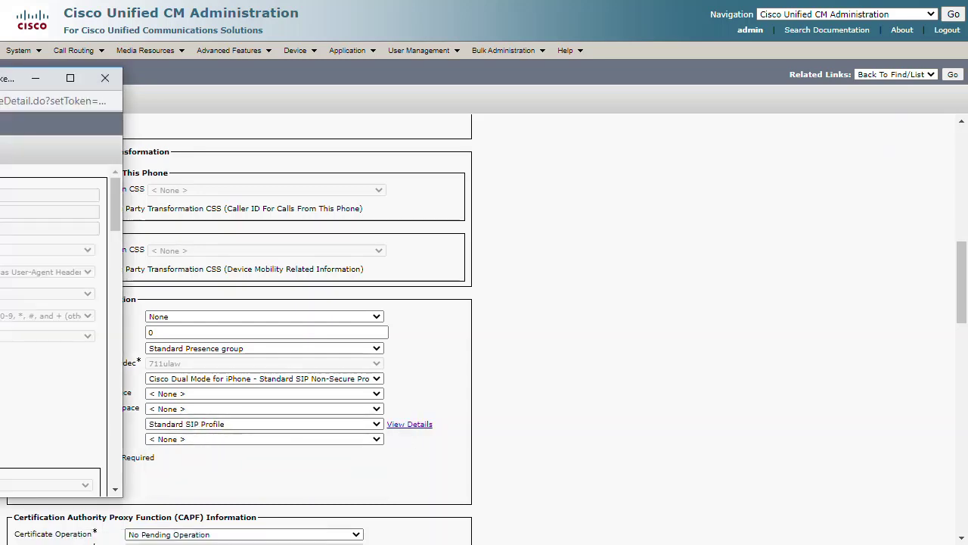
pyautogui.moveTo(76, 78); pyautogui.dragTo(856, 100)
pyautogui.scroll(-3, 745, 338)
pyautogui.scroll(-4, 745, 339)
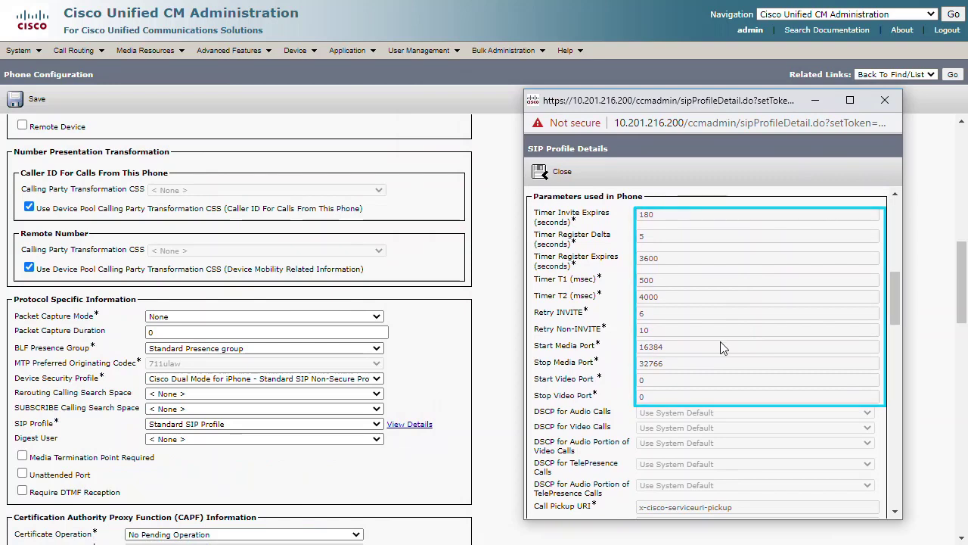
pyautogui.scroll(-1, 724, 353)
pyautogui.scroll(-2, 729, 354)
pyautogui.scroll(-2, 733, 356)
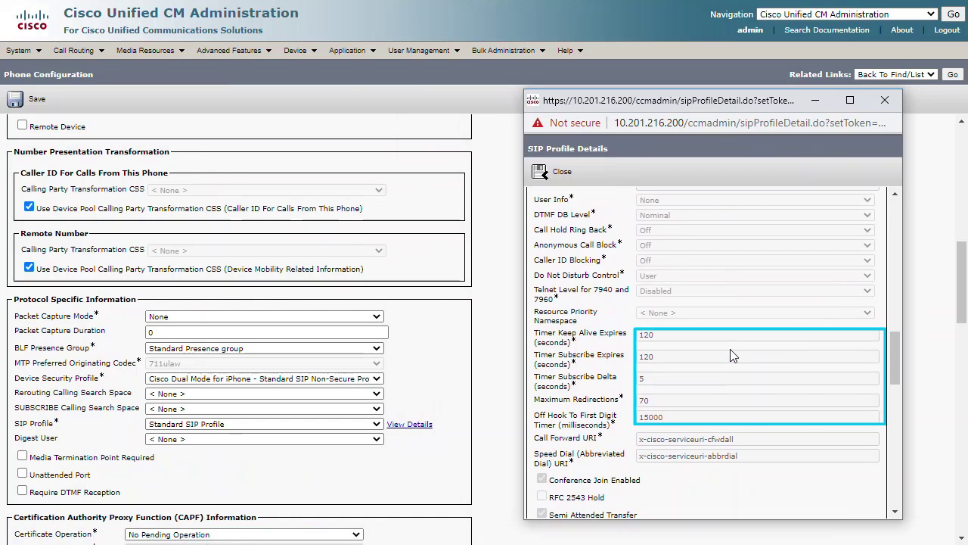
pyautogui.click(884, 100)
# Step: Switch to Standard SIP Profile for Mobile Device and review its timer details
pyautogui.click(303, 424)
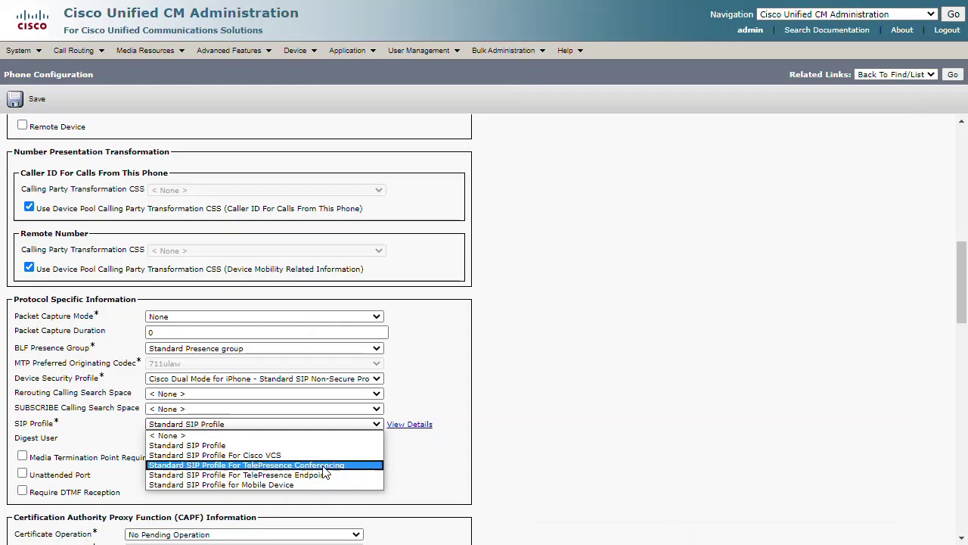
pyautogui.click(321, 491)
pyautogui.click(409, 423)
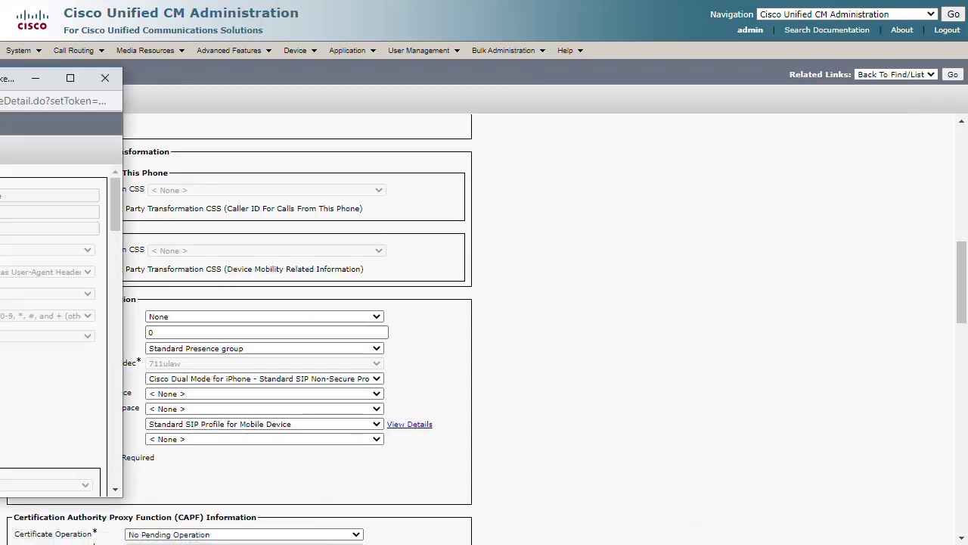
pyautogui.moveTo(90, 75); pyautogui.dragTo(687, 81)
pyautogui.scroll(-5, 759, 293)
pyautogui.scroll(-5, 758, 293)
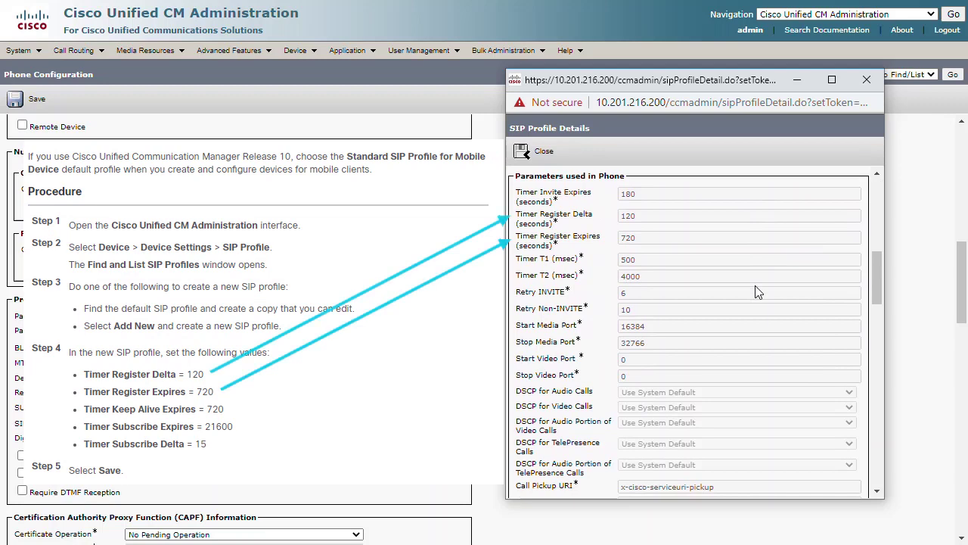
pyautogui.scroll(-3, 759, 293)
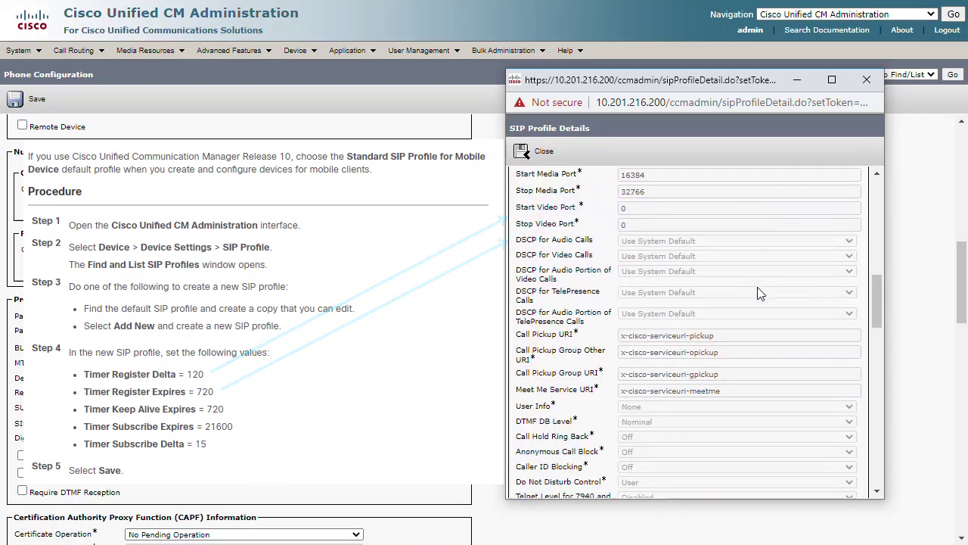
pyautogui.scroll(-3, 760, 293)
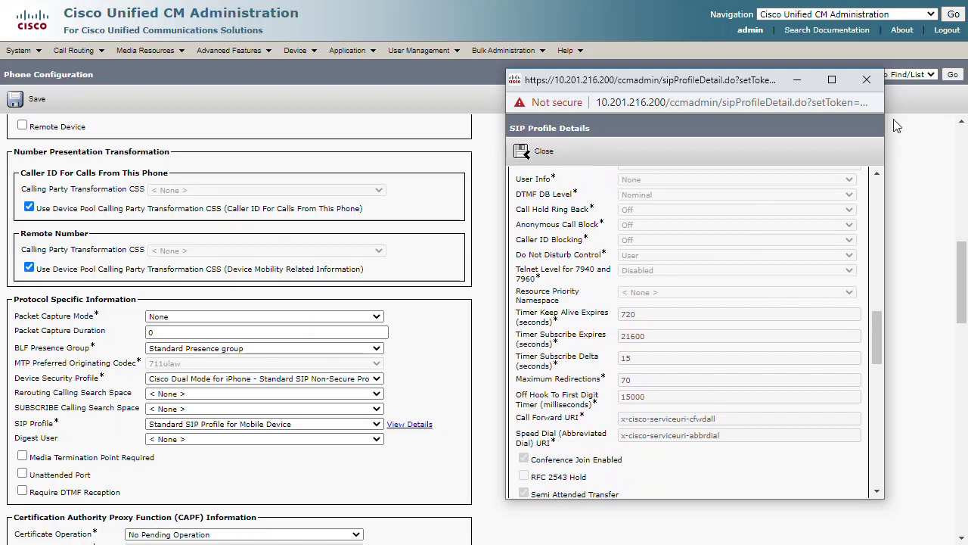
pyautogui.click(866, 80)
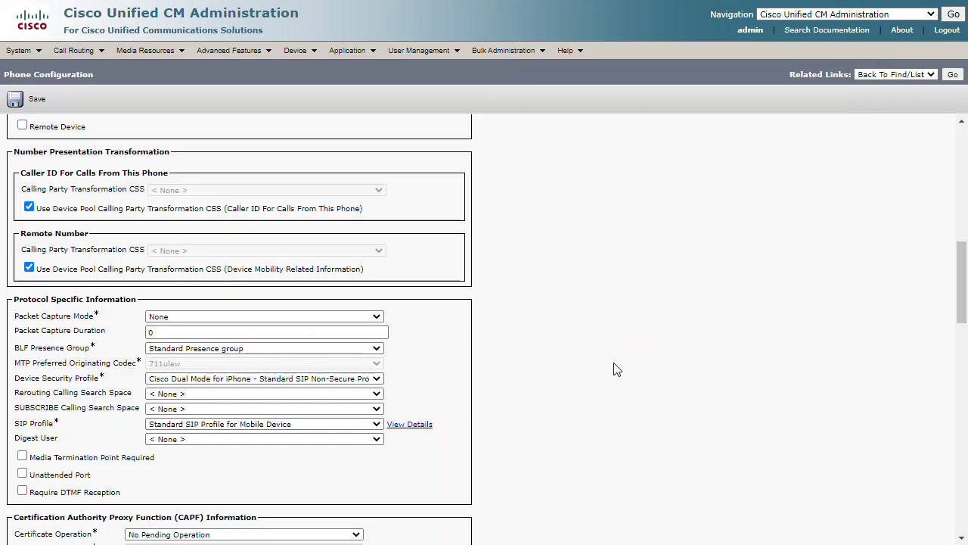
# Step: Save the phone and add directory number 3001 on its first line
pyautogui.click(33, 108)
pyautogui.click(640, 67)
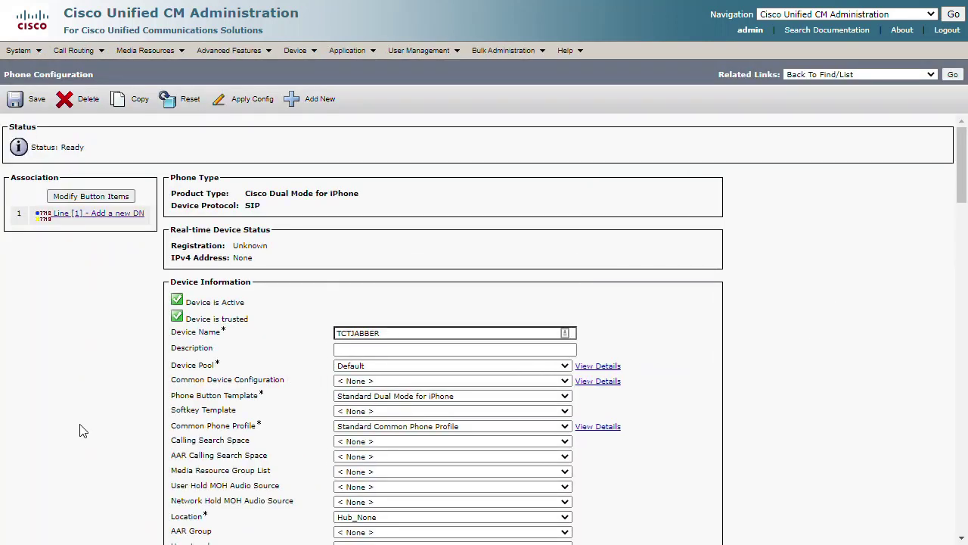
pyautogui.click(99, 214)
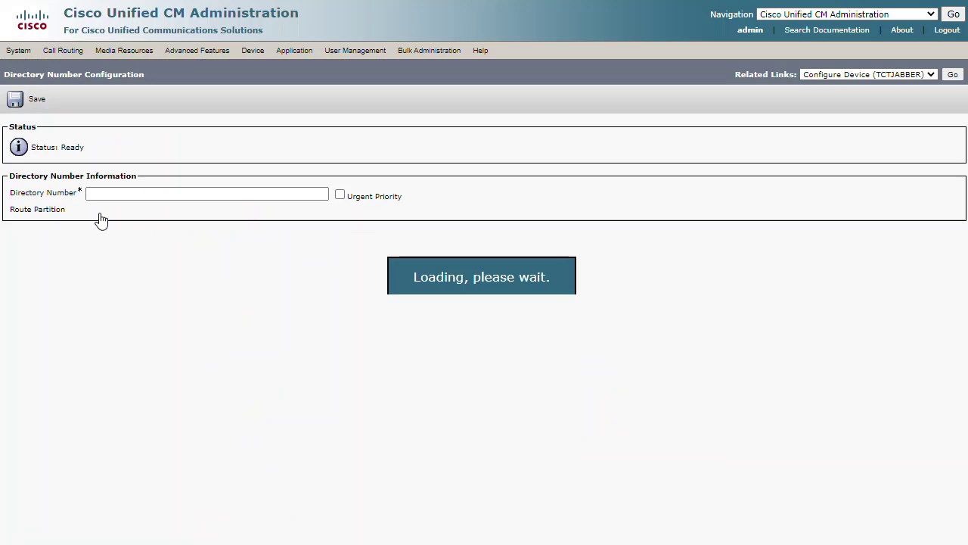
pyautogui.click(175, 194)
pyautogui.write('300')
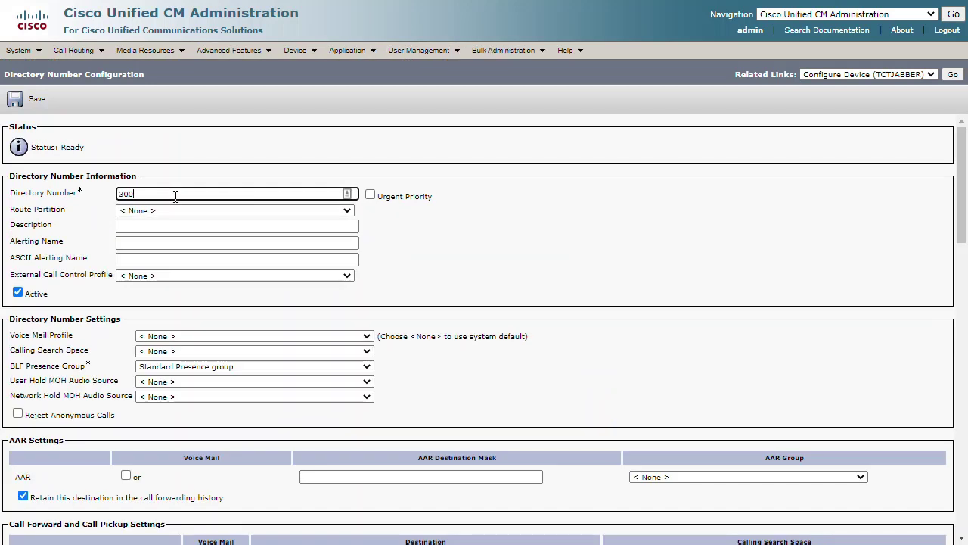
pyautogui.write('1')
pyautogui.click(451, 259)
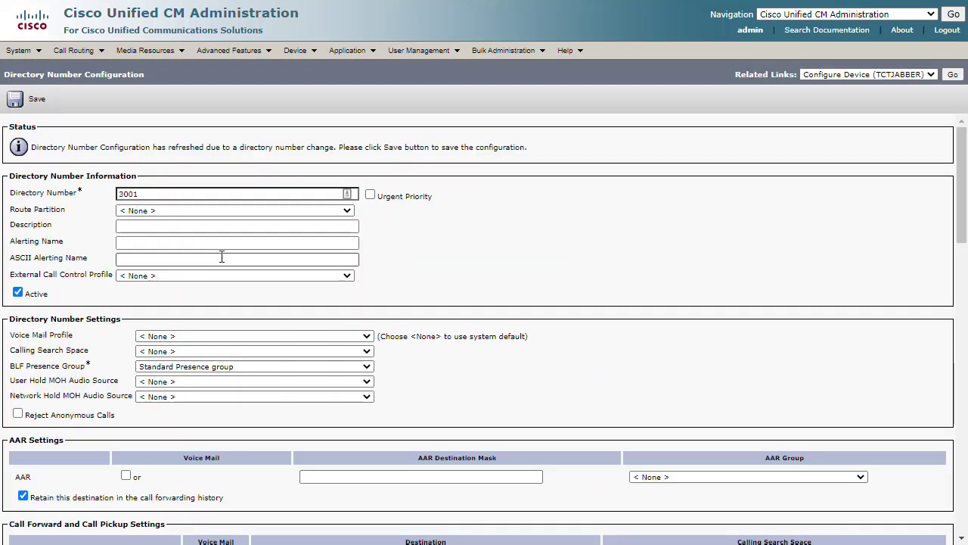
pyautogui.click(167, 242)
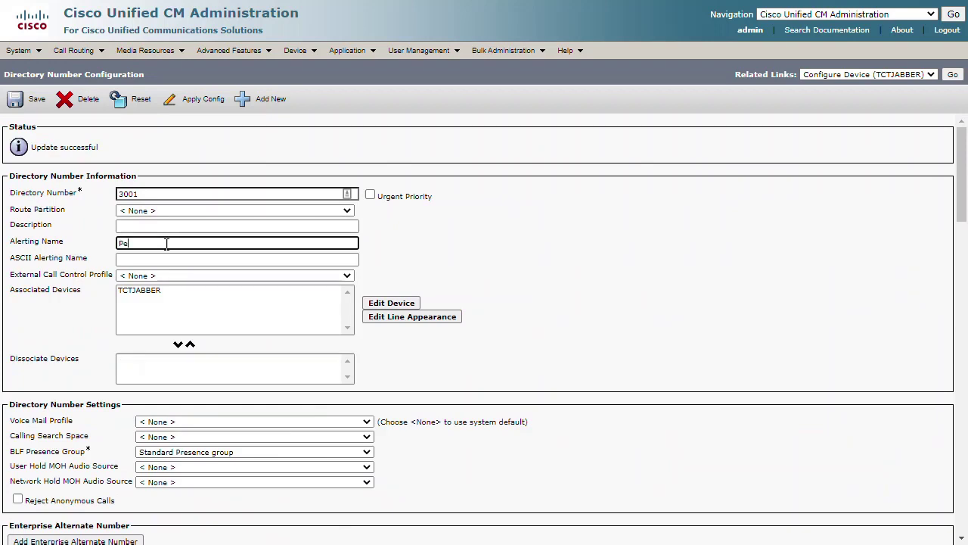
pyautogui.press('Tab')
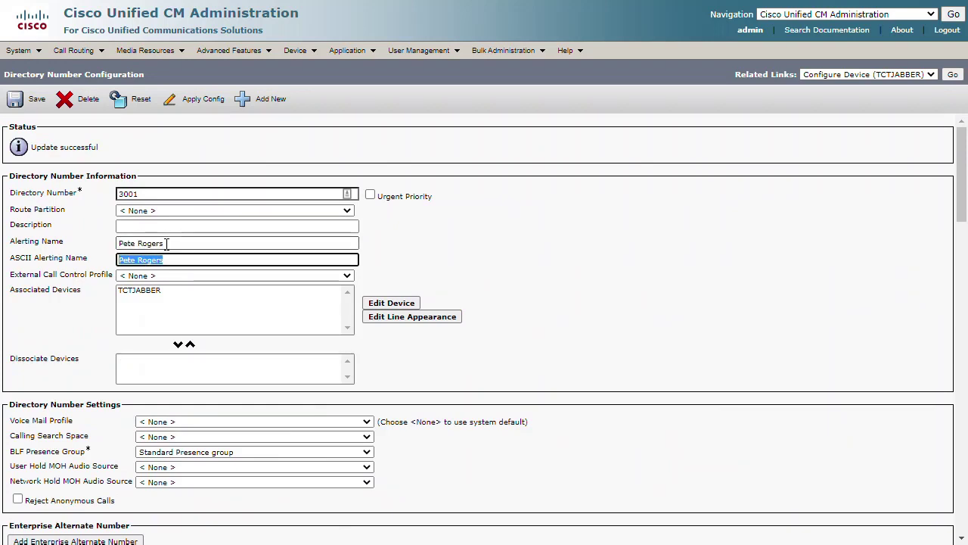
pyautogui.scroll(-3, 189, 386)
pyautogui.scroll(-3, 189, 385)
pyautogui.scroll(-1, 189, 390)
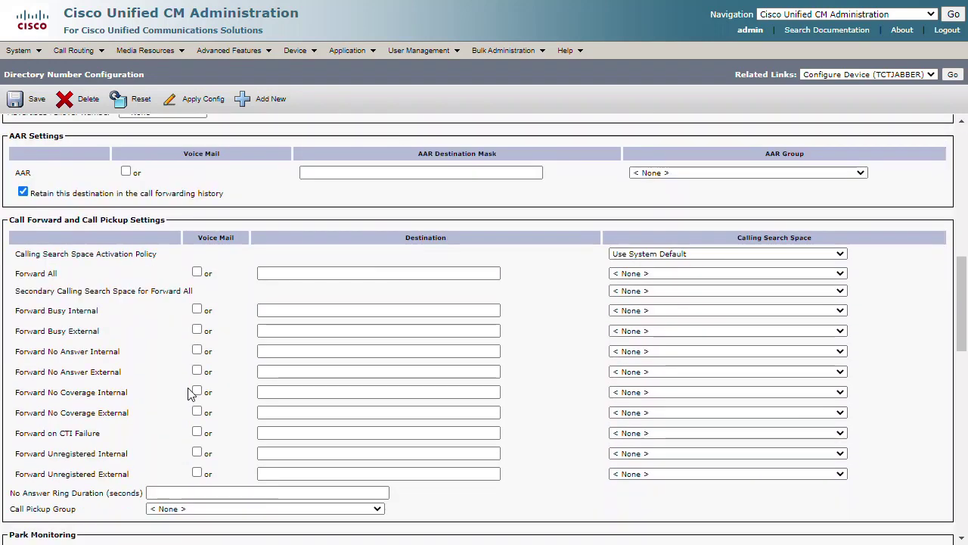
pyautogui.scroll(-2, 189, 393)
pyautogui.scroll(-1, 189, 395)
pyautogui.scroll(-2, 190, 396)
pyautogui.scroll(-2, 189, 399)
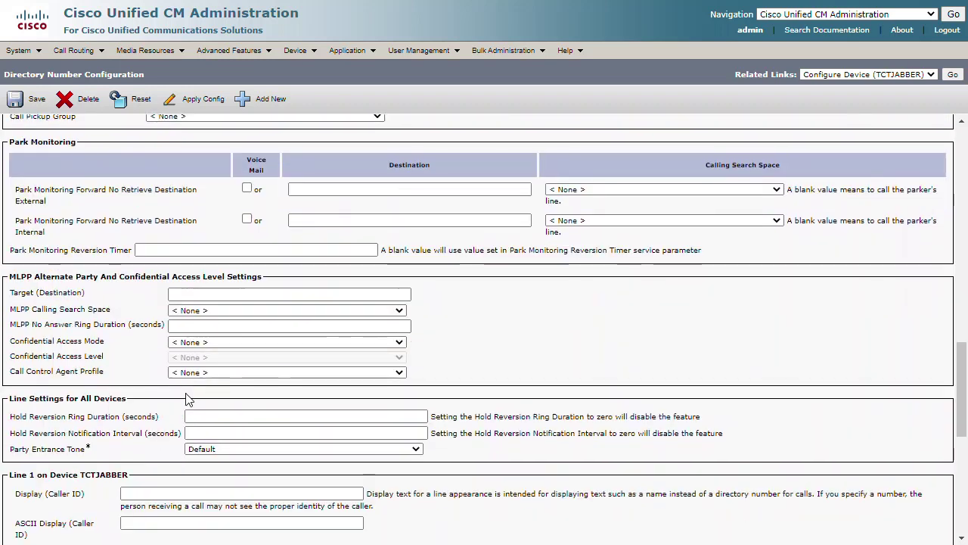
pyautogui.scroll(-2, 190, 342)
pyautogui.scroll(-1, 151, 268)
pyautogui.click(151, 266)
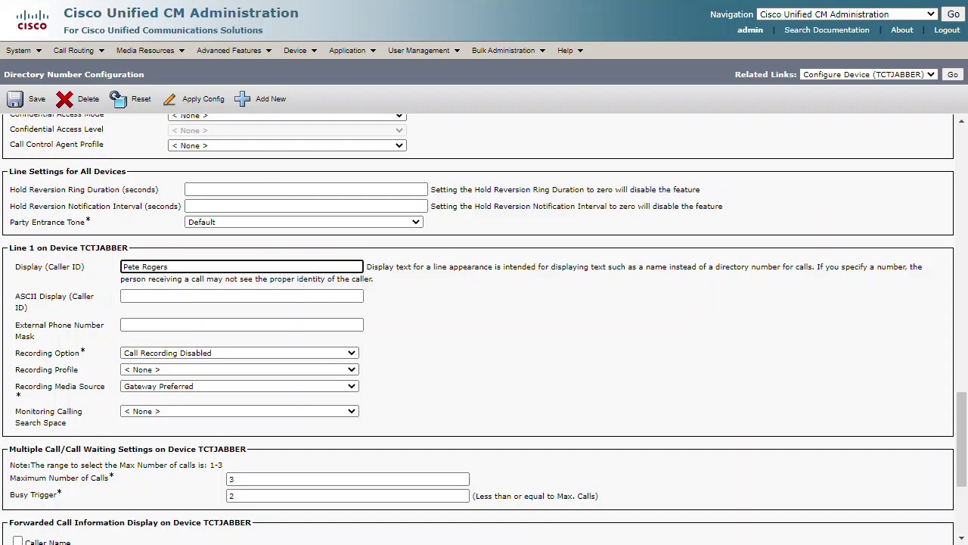
pyautogui.scroll(-3, 402, 340)
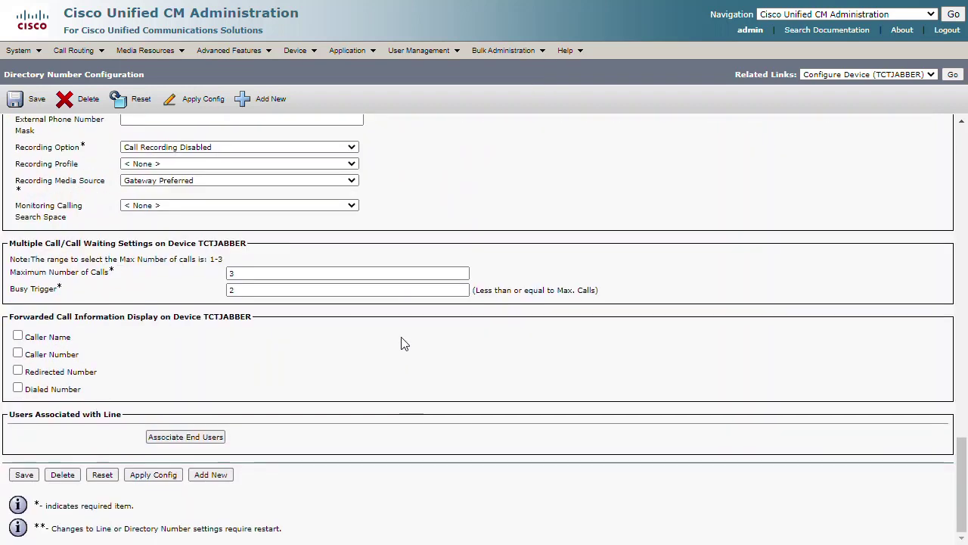
pyautogui.click(194, 437)
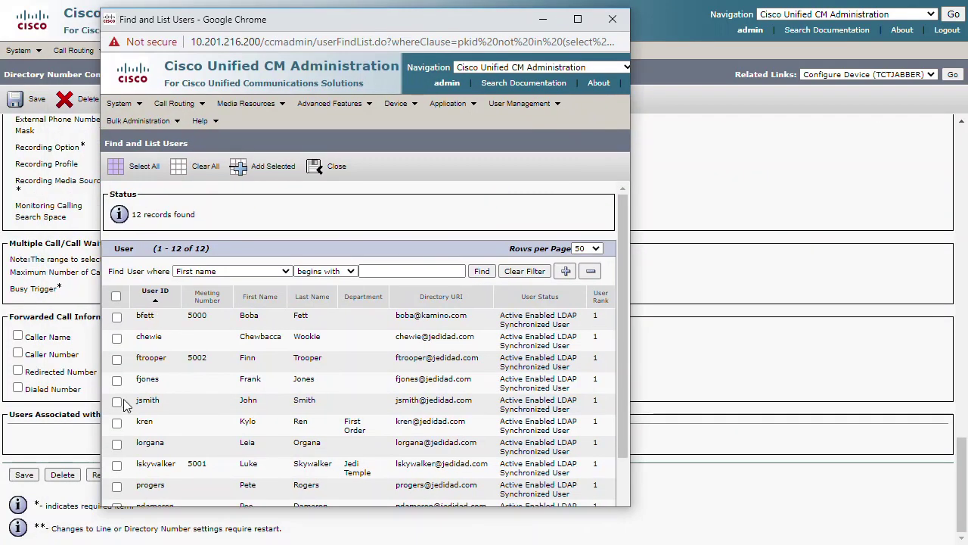
pyautogui.scroll(-1, 140, 446)
pyautogui.click(116, 418)
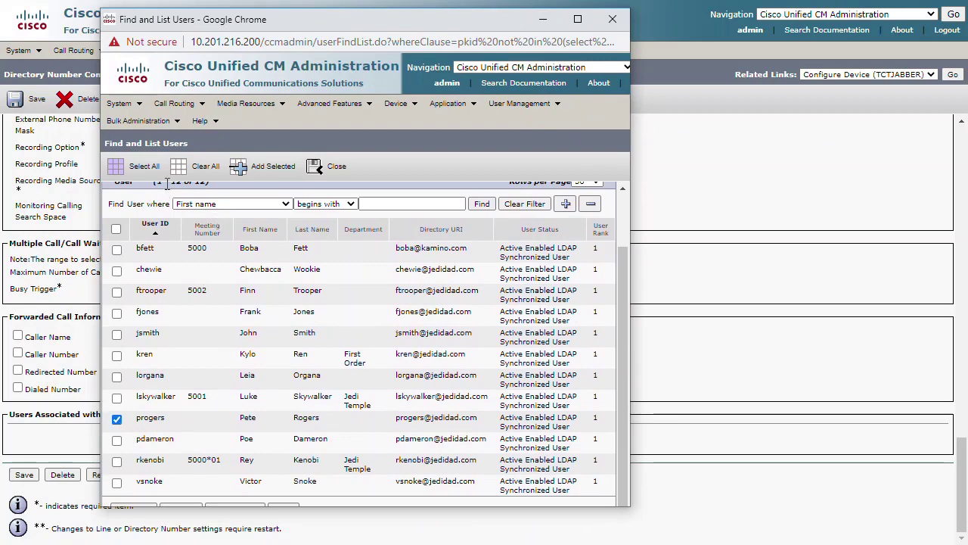
pyautogui.click(265, 166)
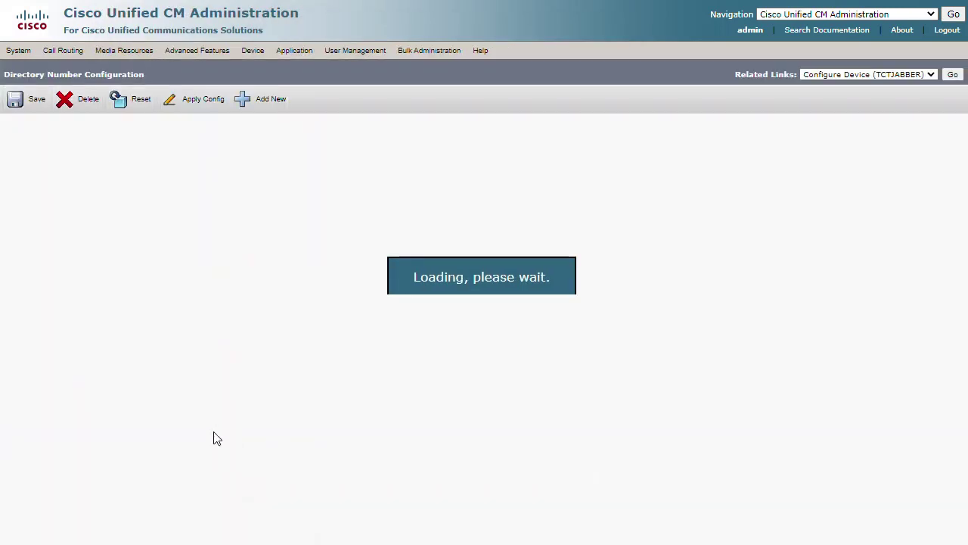
pyautogui.scroll(-5, 208, 325)
pyautogui.scroll(-5, 204, 325)
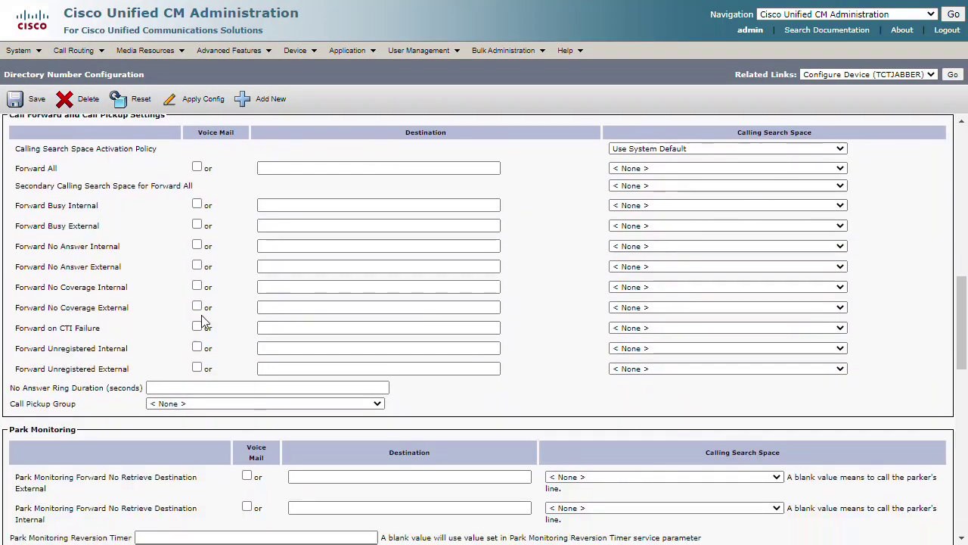
pyautogui.scroll(-5, 203, 325)
pyautogui.scroll(-5, 203, 326)
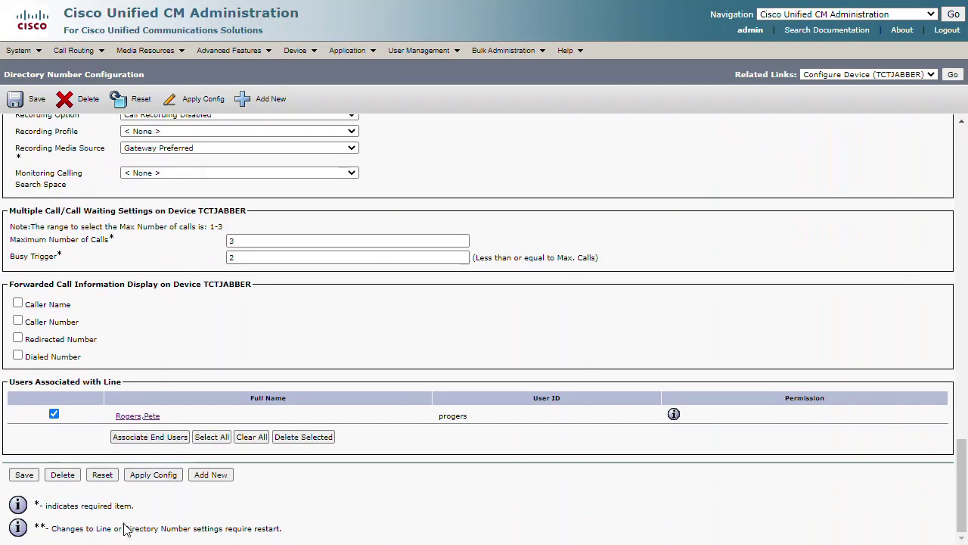
pyautogui.click(25, 475)
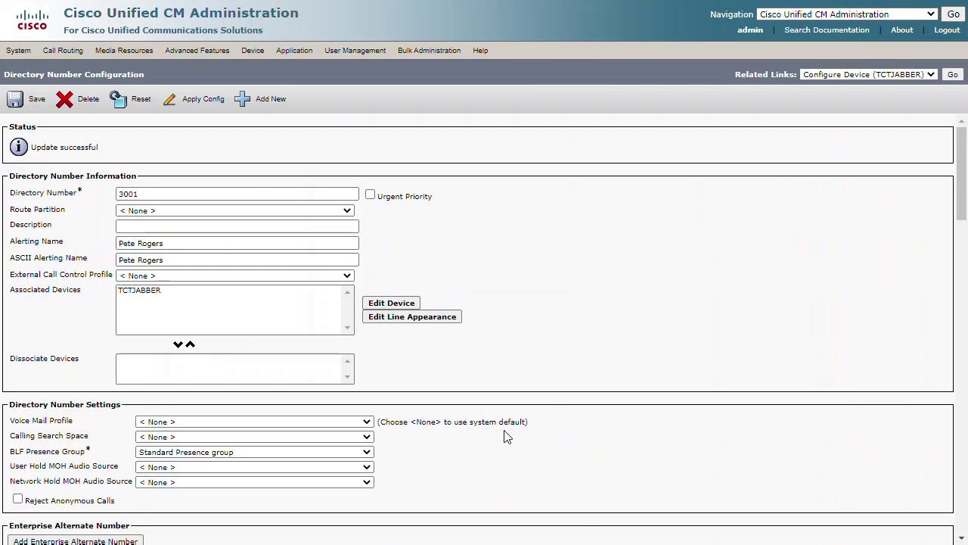
pyautogui.moveTo(418, 51)
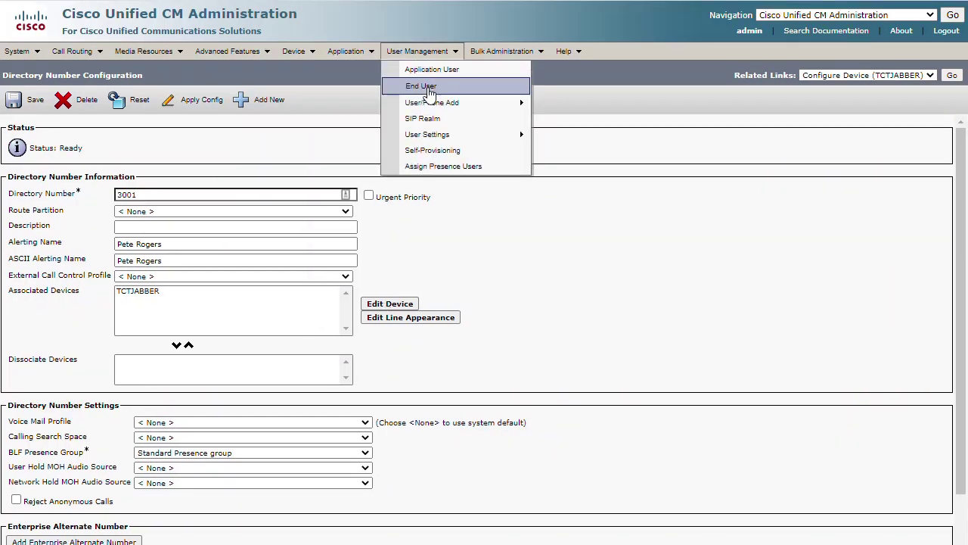
pyautogui.click(430, 91)
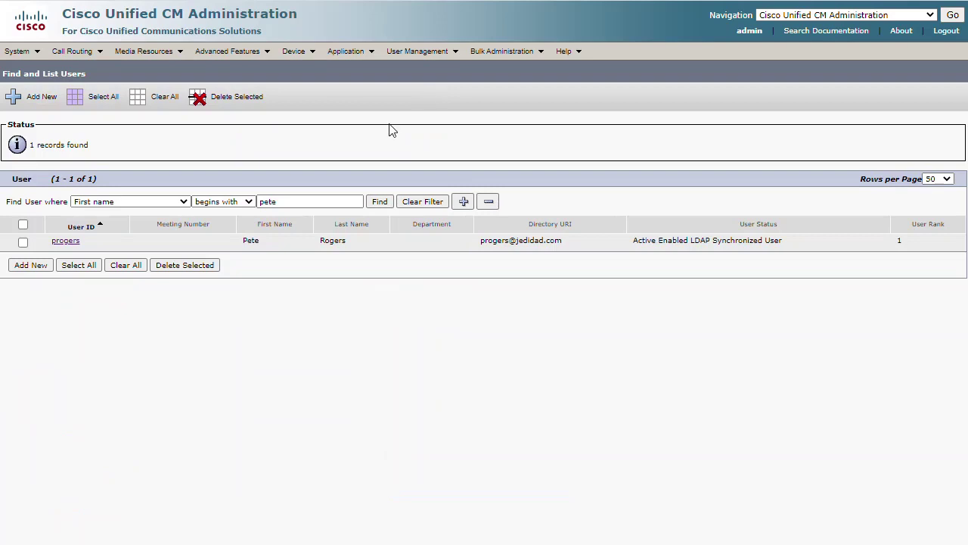
pyautogui.click(73, 242)
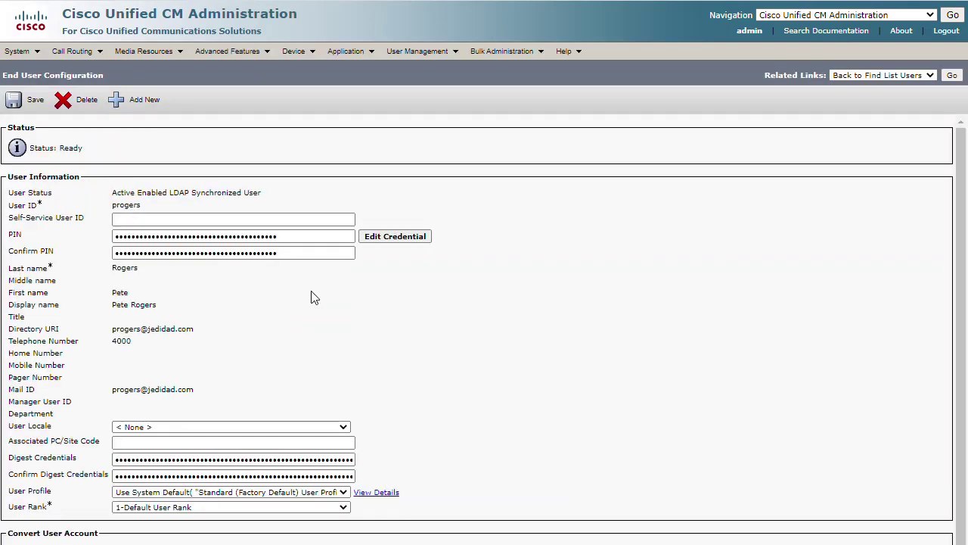
pyautogui.scroll(-5, 356, 330)
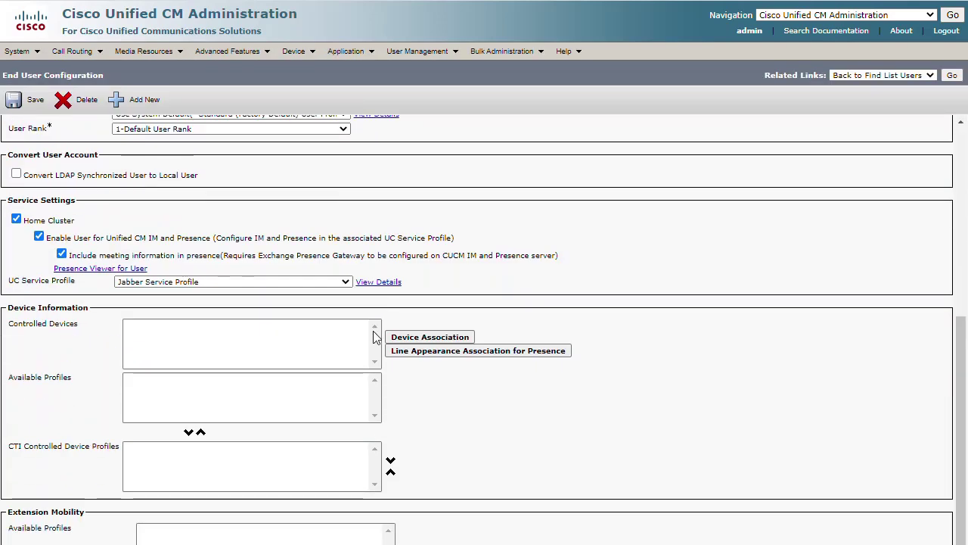
pyautogui.click(404, 337)
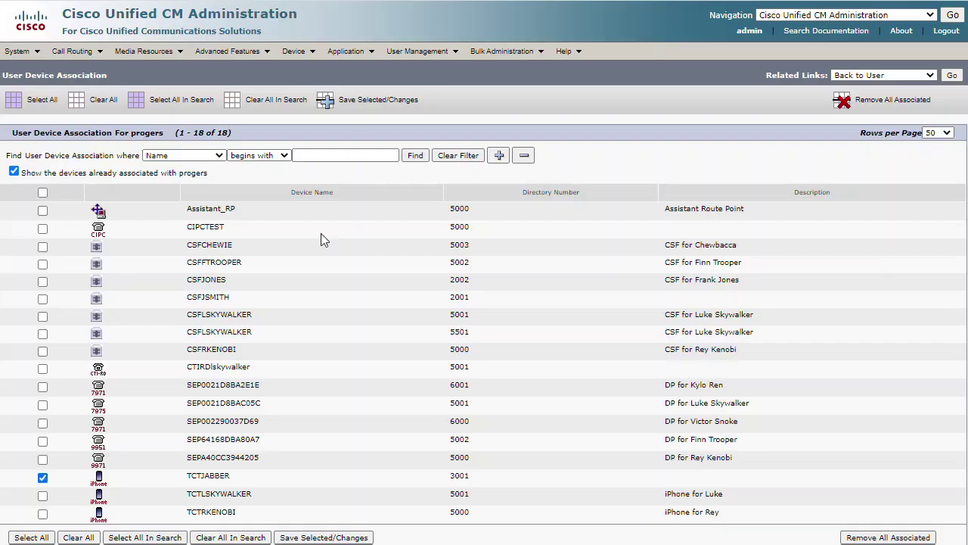
pyautogui.click(355, 99)
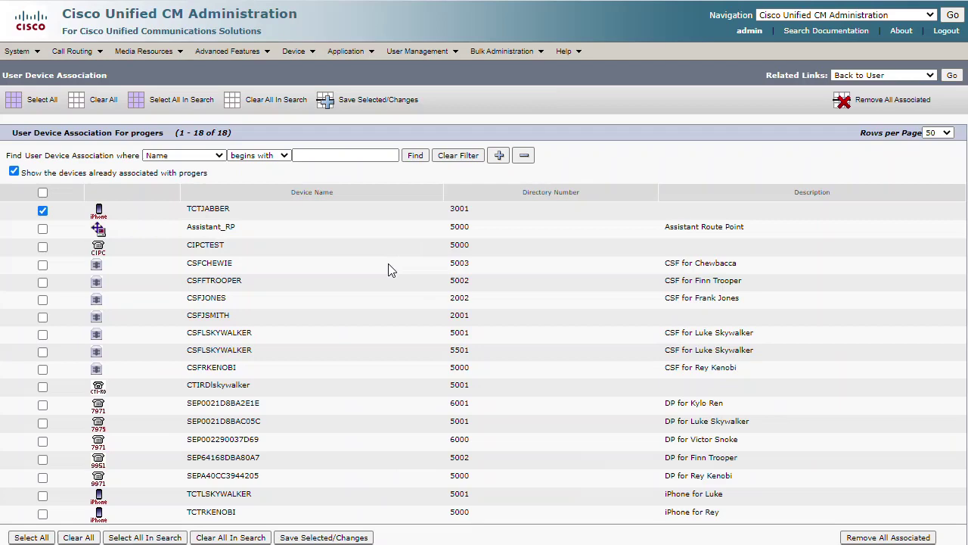
pyautogui.click(951, 74)
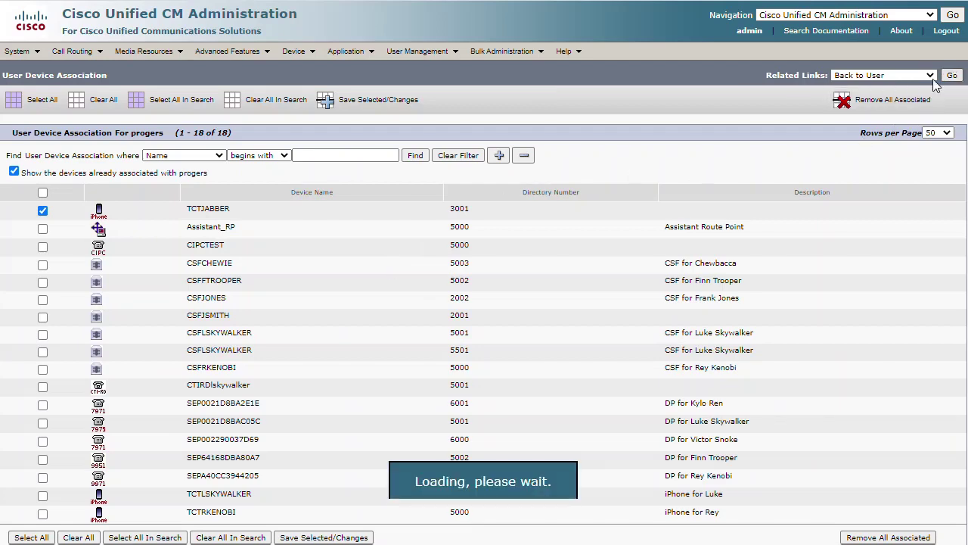
pyautogui.scroll(-4, 395, 281)
pyautogui.scroll(-3, 318, 265)
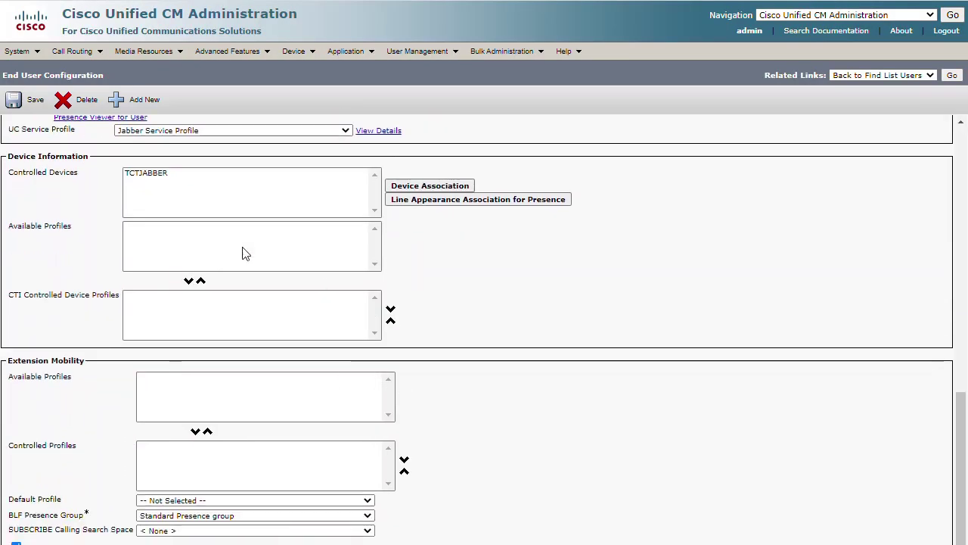
pyautogui.scroll(-3, 222, 242)
pyautogui.click(265, 381)
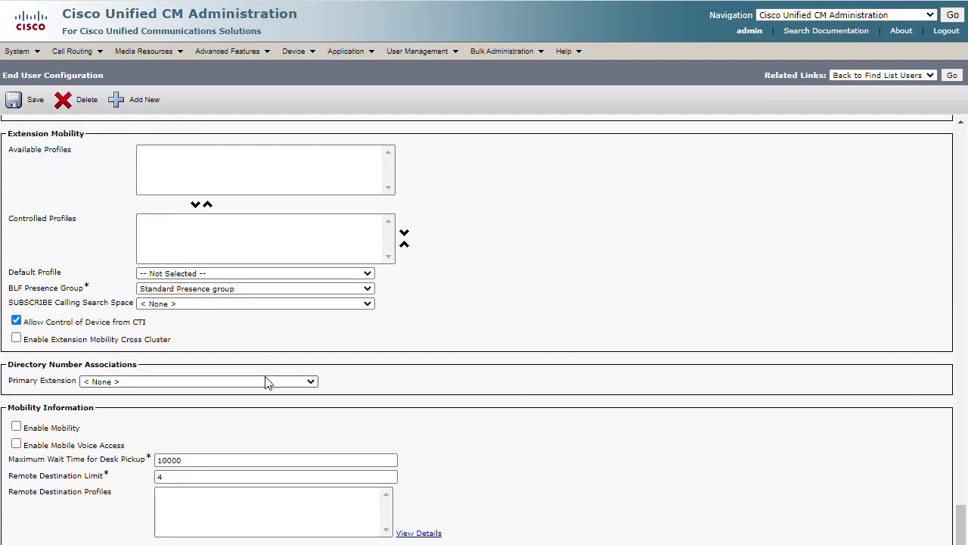
pyautogui.click(265, 402)
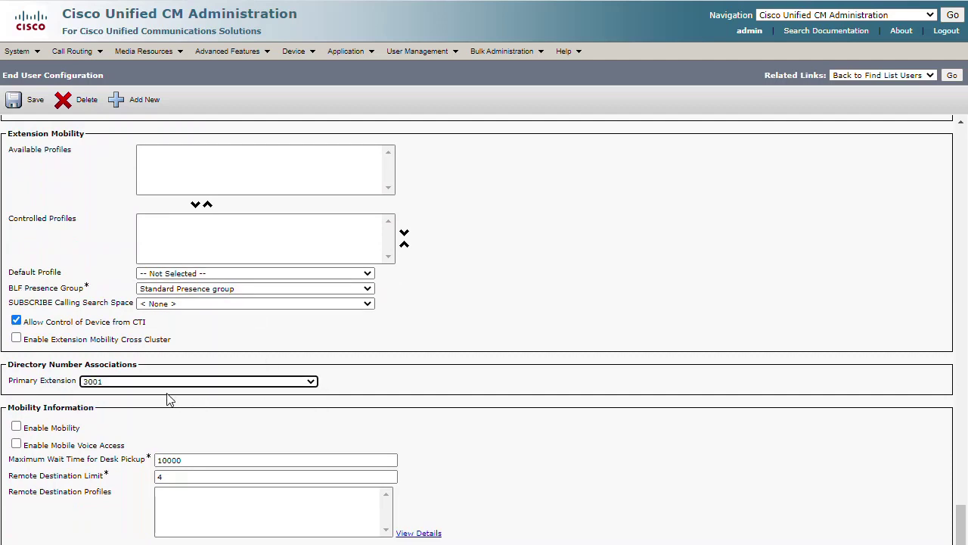
pyautogui.click(14, 103)
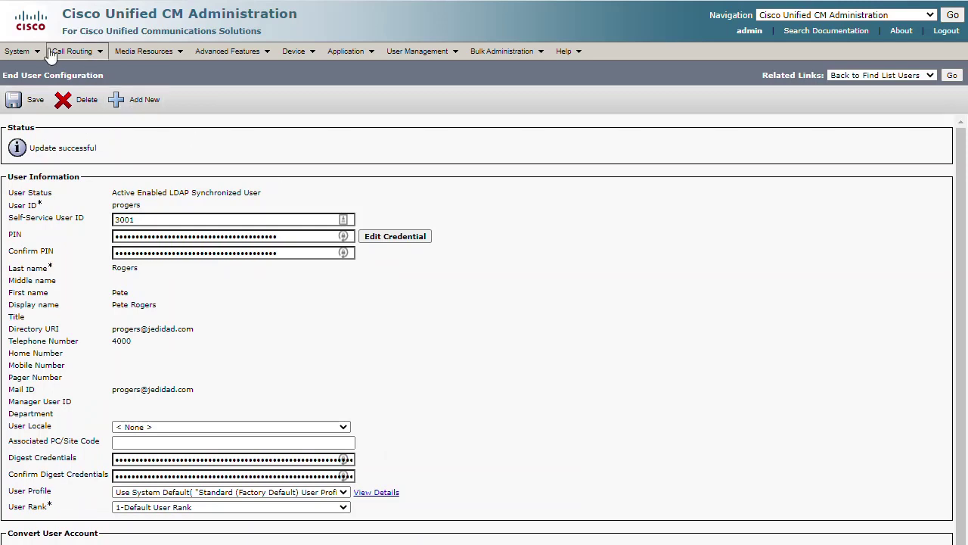
# Step: Open Service Parameters for Cisco CallManager (Active) on server btcucm.jedidad.com
pyautogui.click(19, 50)
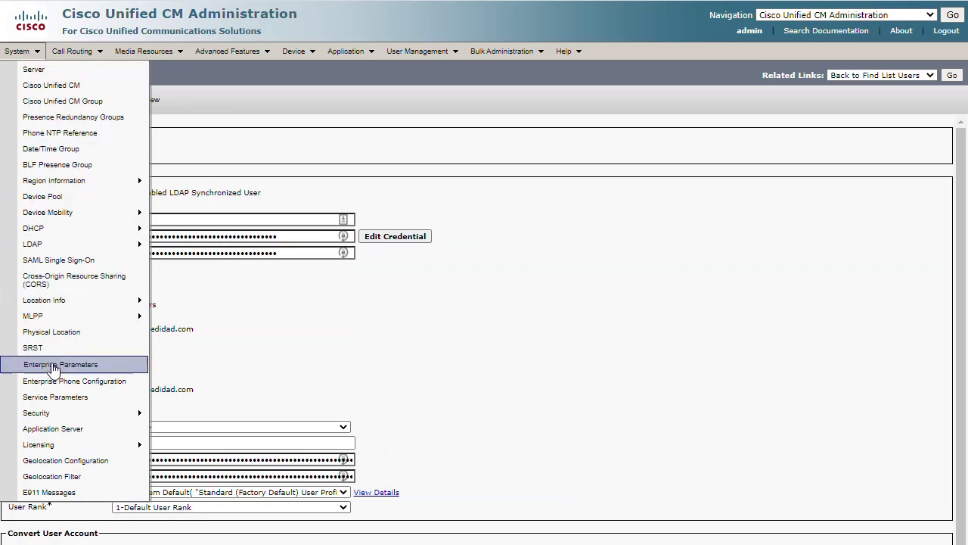
pyautogui.click(53, 396)
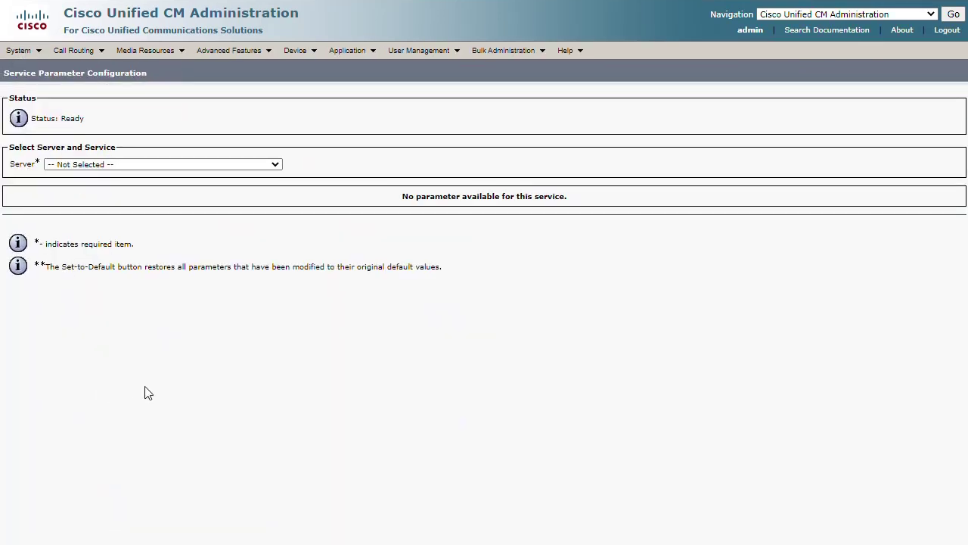
pyautogui.click(129, 164)
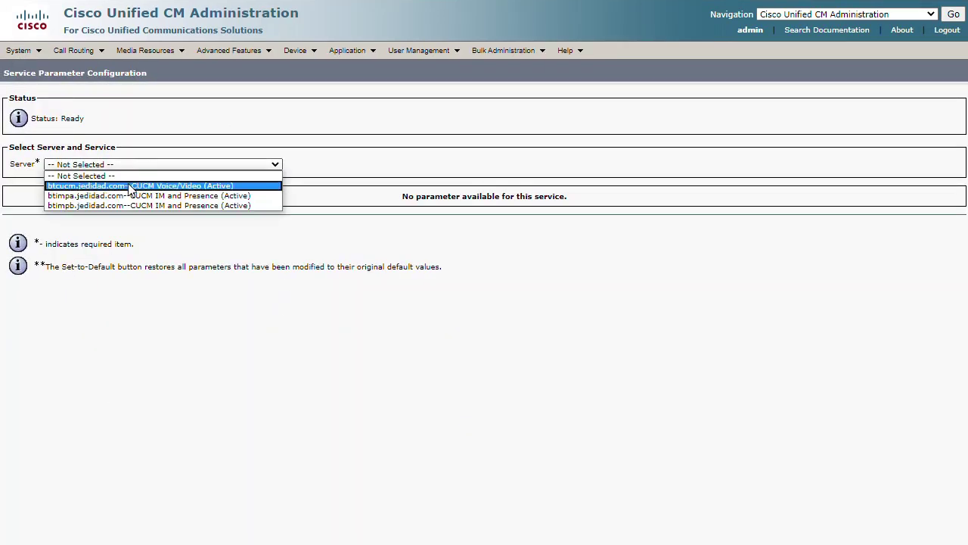
pyautogui.click(102, 185)
pyautogui.click(121, 179)
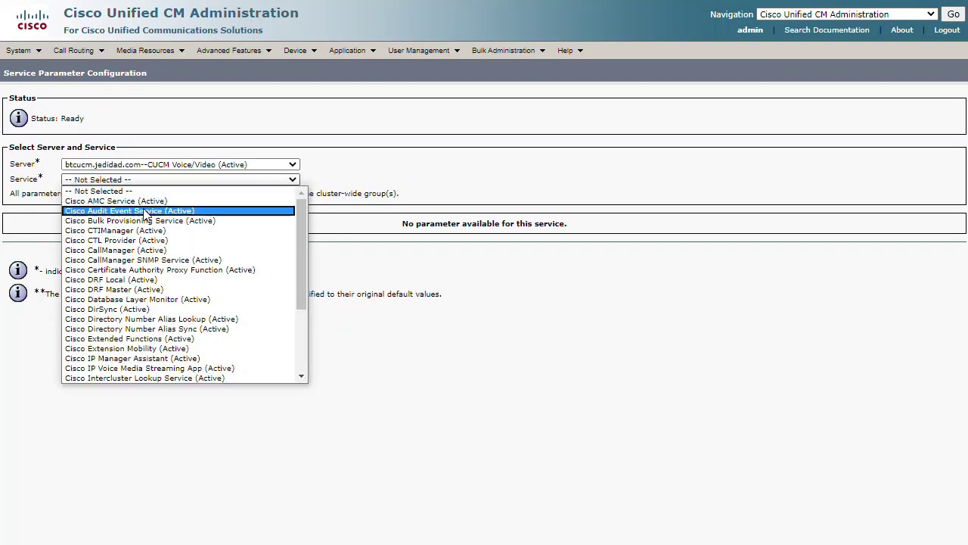
pyautogui.click(144, 248)
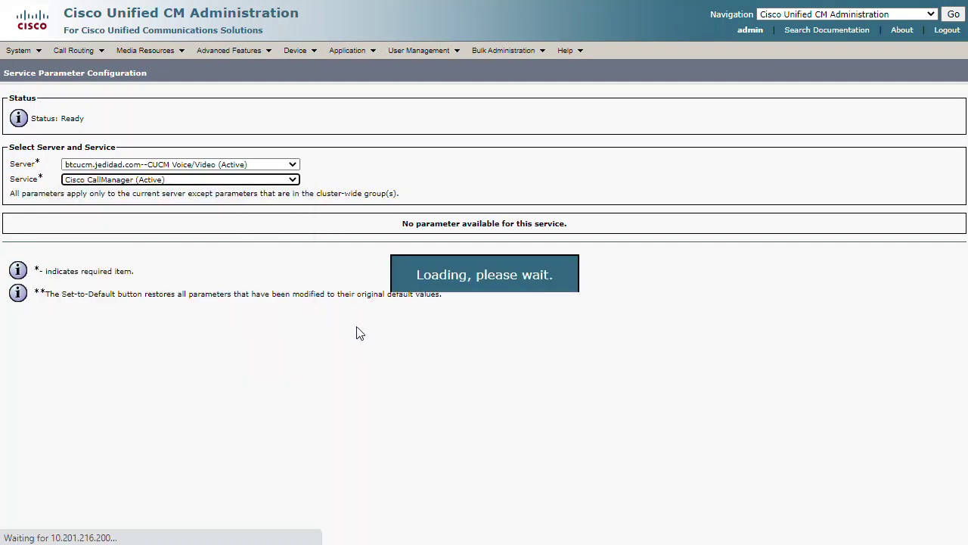
pyautogui.moveTo(959, 140)
pyautogui.mouseDown()
pyautogui.moveTo(959, 445)
pyautogui.moveTo(935, 492)
pyautogui.mouseUp()
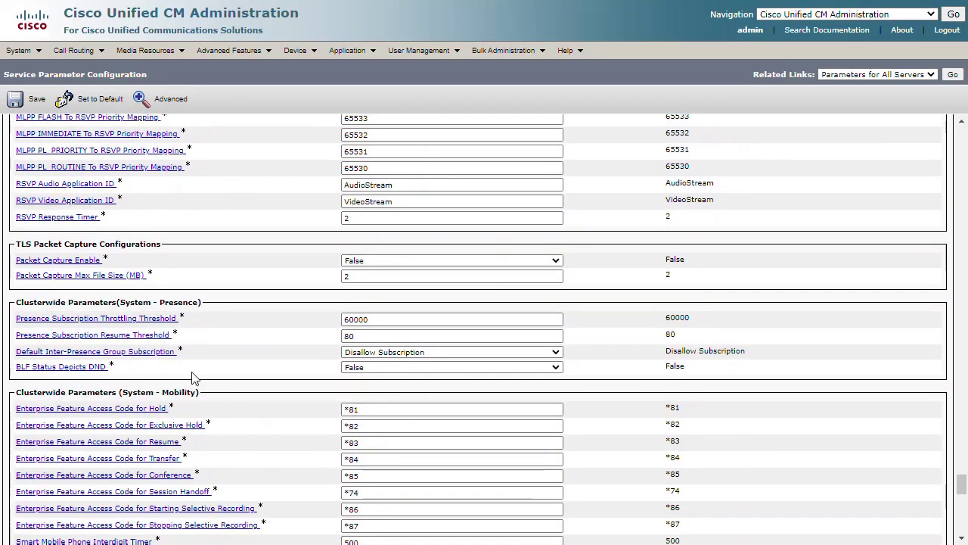
# Step: Change the SIP Dual Mode Alert Timer from 1500 to 10000 and save
pyautogui.scroll(-2, 193, 378)
pyautogui.click(376, 440)
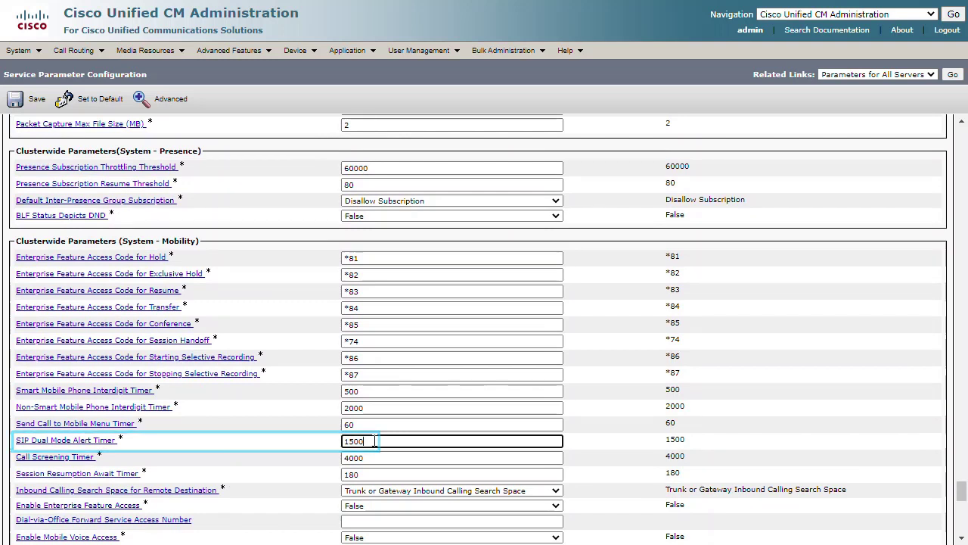
pyautogui.doubleClick(376, 440)
pyautogui.write('10000')
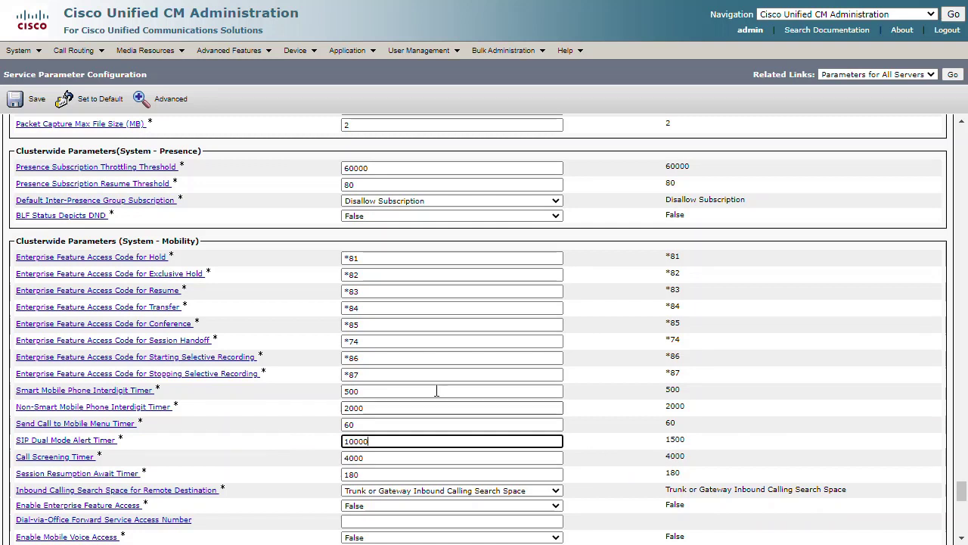
pyautogui.click(17, 100)
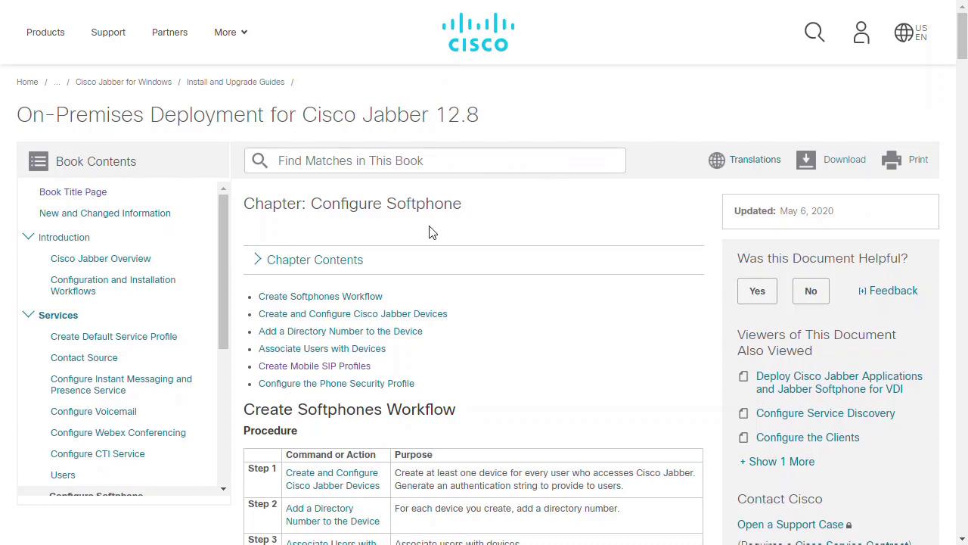
# Step: Expand the Configure Softphone chapter contents in the Jabber 12.8 deployment guide
pyautogui.click(263, 262)
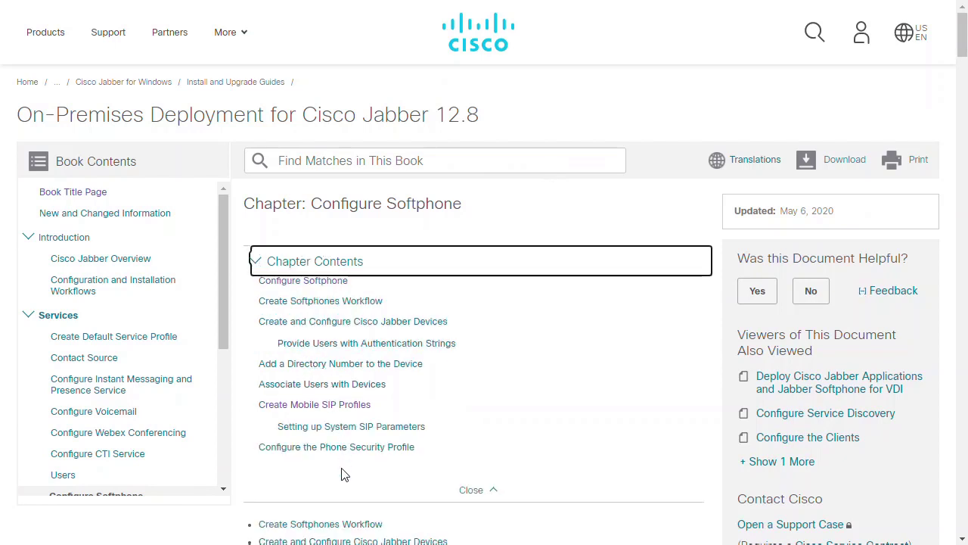